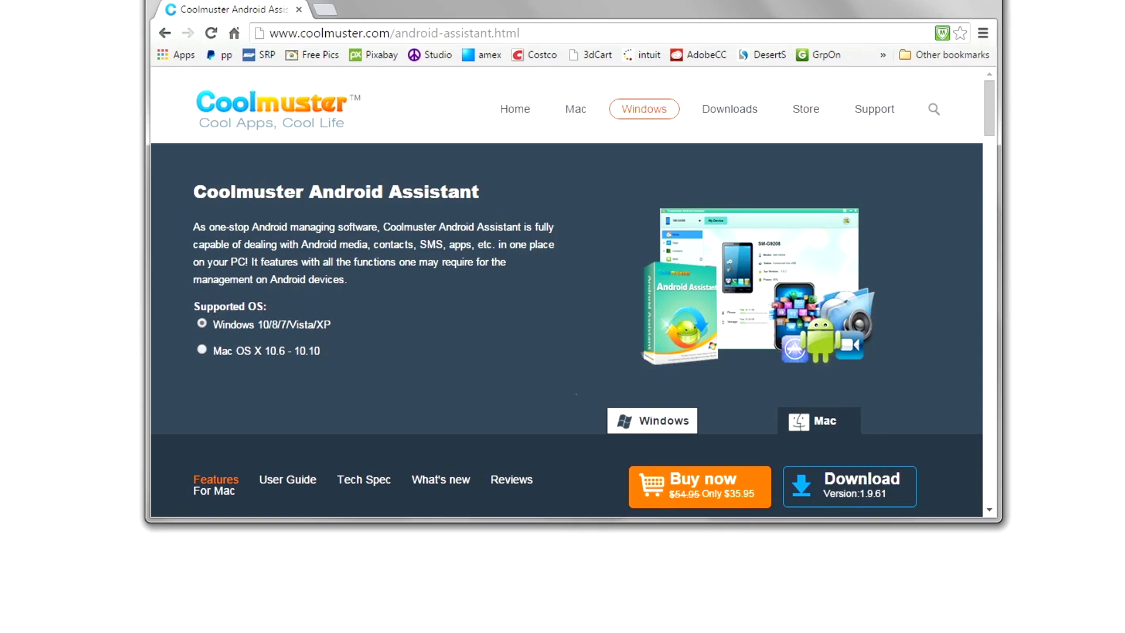
# - Download the Coolmuster Android Assistant installer in Chrome and run it
pyautogui.click(799, 509)
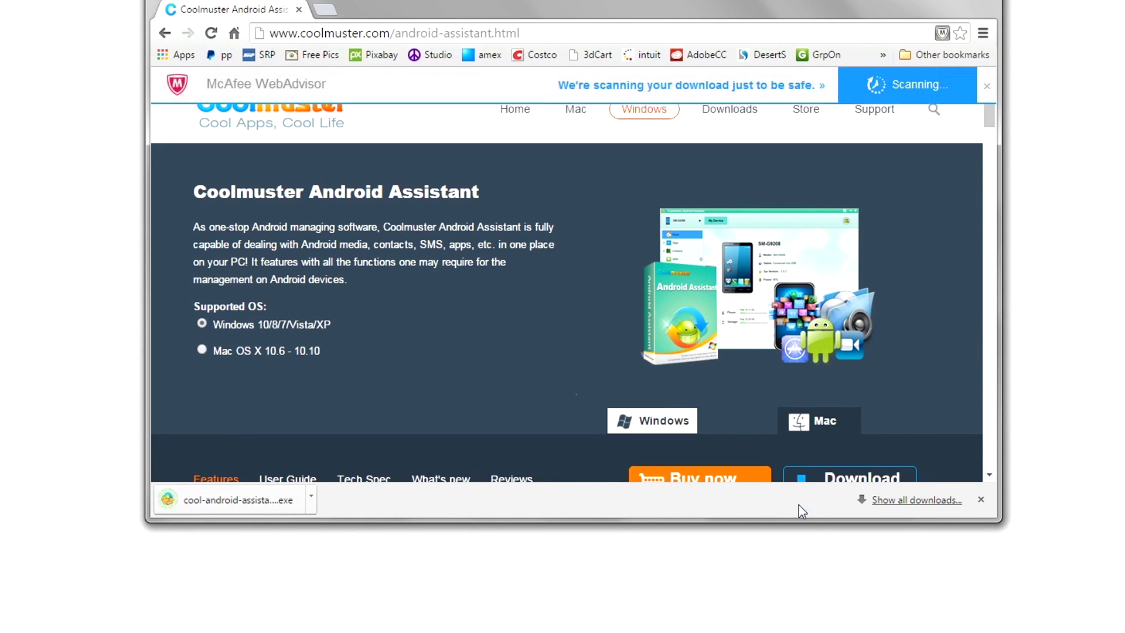
pyautogui.click(272, 514)
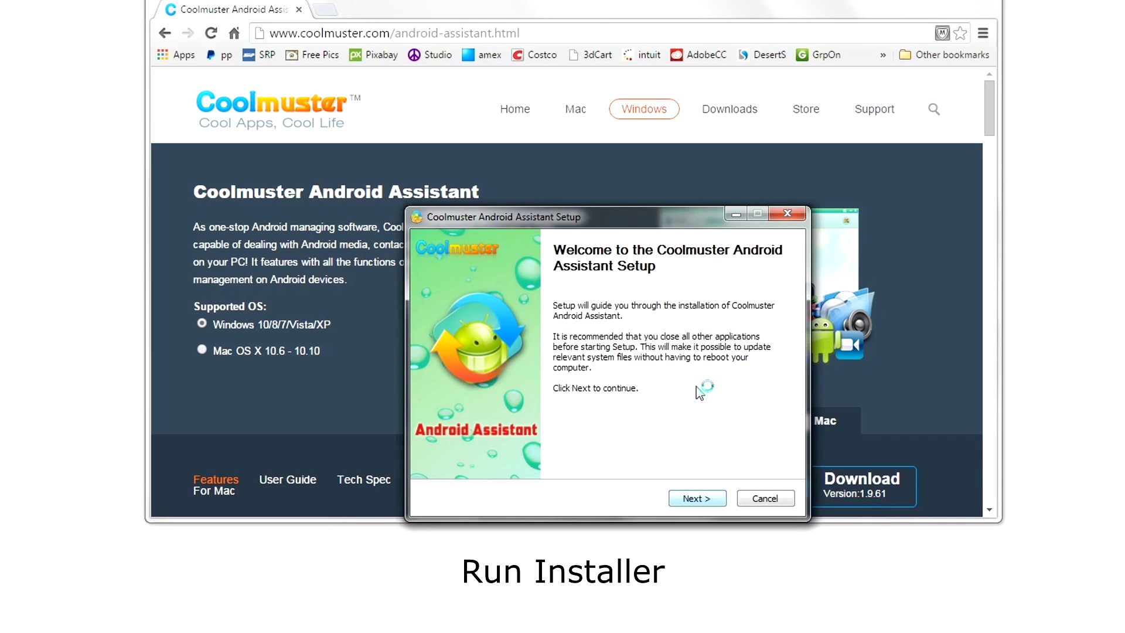
# - Accept the license, install Android Assistant to the default location, and launch it
pyautogui.click(712, 497)
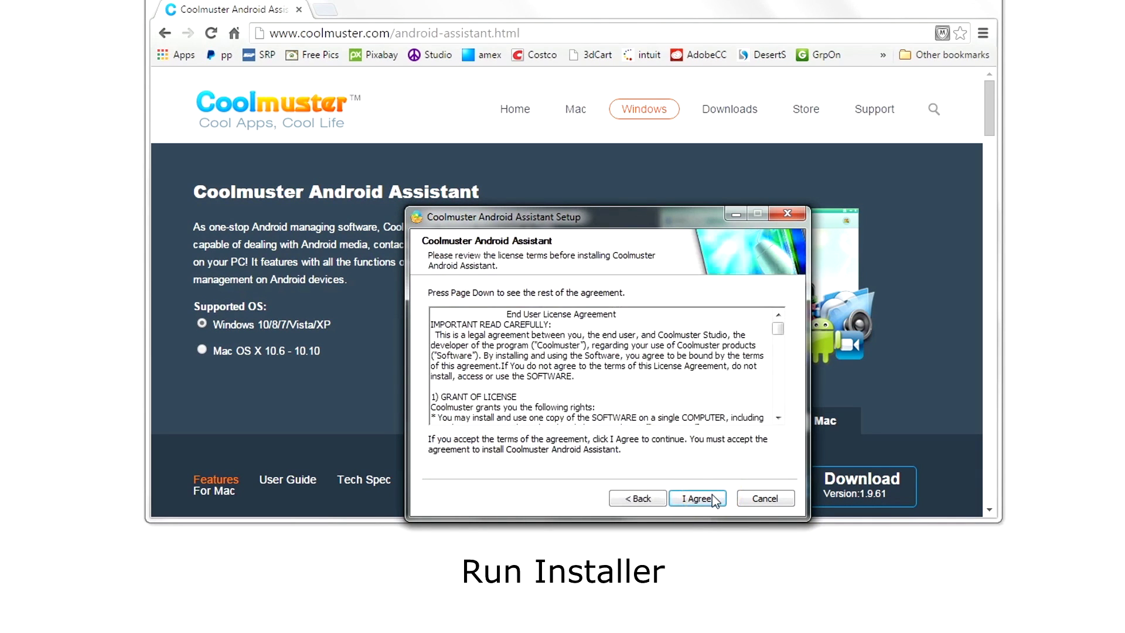
pyautogui.click(712, 498)
pyautogui.click(712, 499)
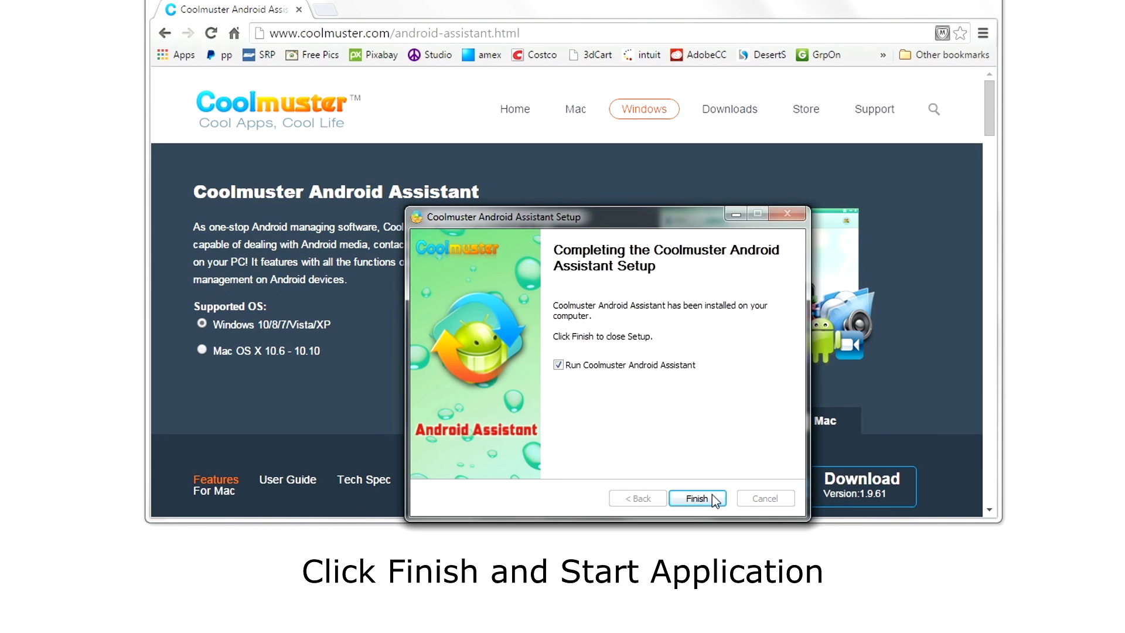
pyautogui.click(713, 499)
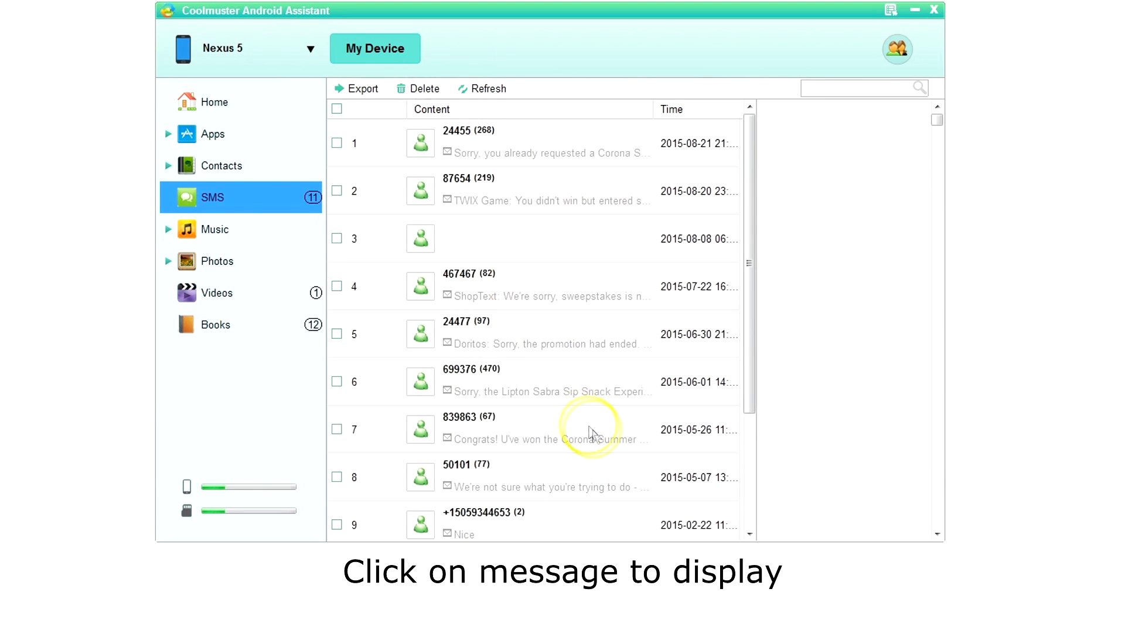
# - Show the 24477 conversation in the SMS message list
pyautogui.click(590, 434)
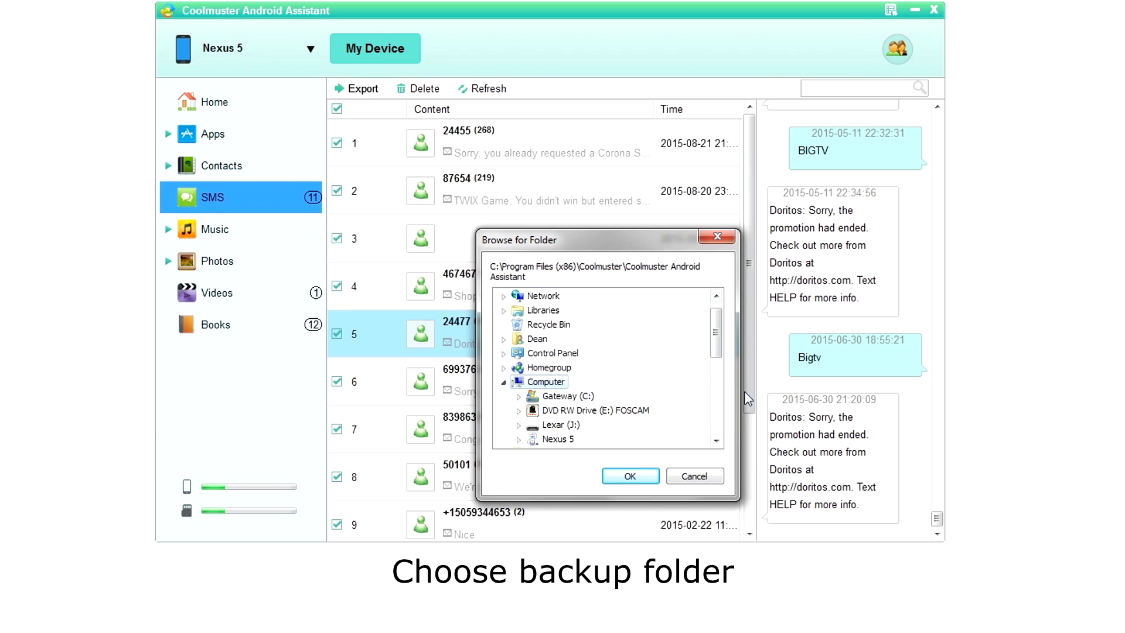
pyautogui.scroll(-3, 744, 391)
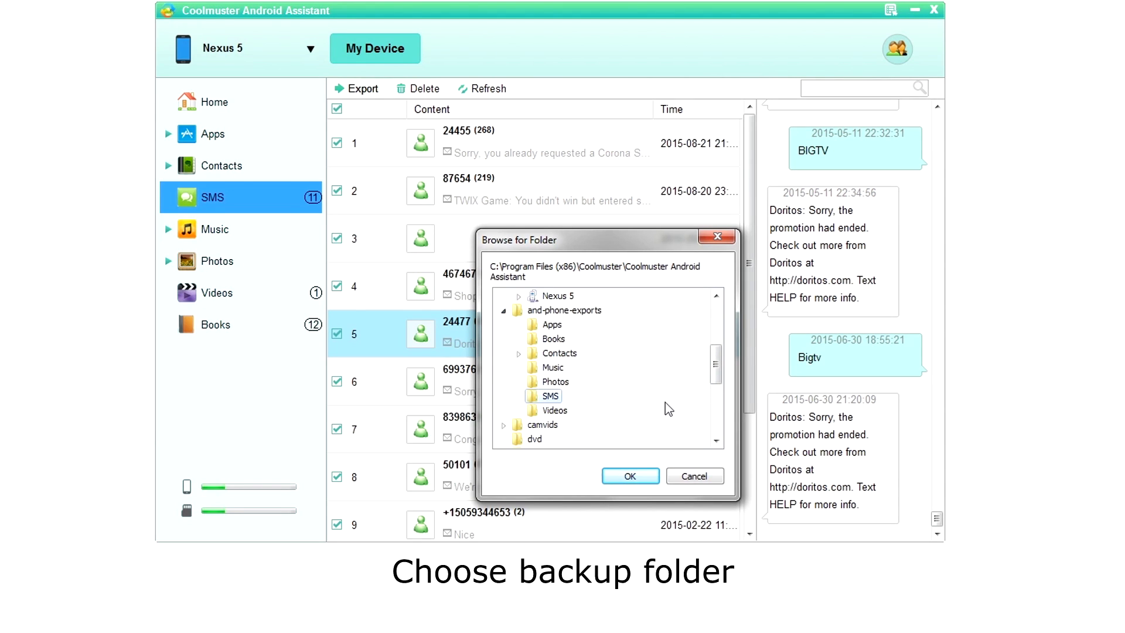
# - Confirm and-phone-exports\SMS as the destination for the text export
pyautogui.press('Return')
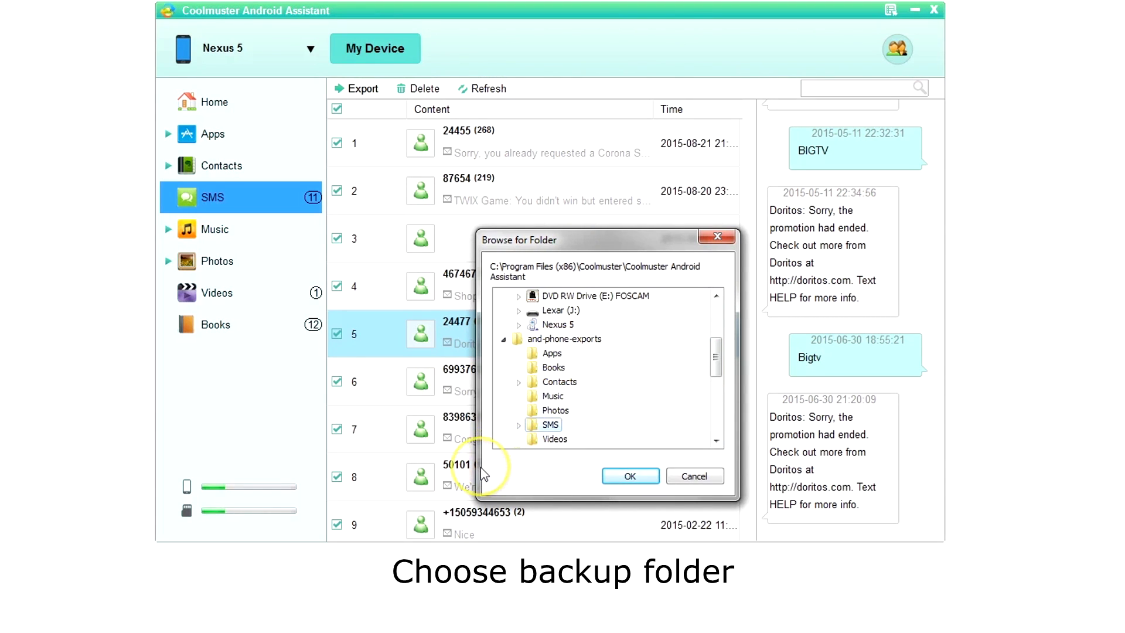
# - Confirm and-phone-exports\SMS as the destination for the HTML export
pyautogui.press('Return')
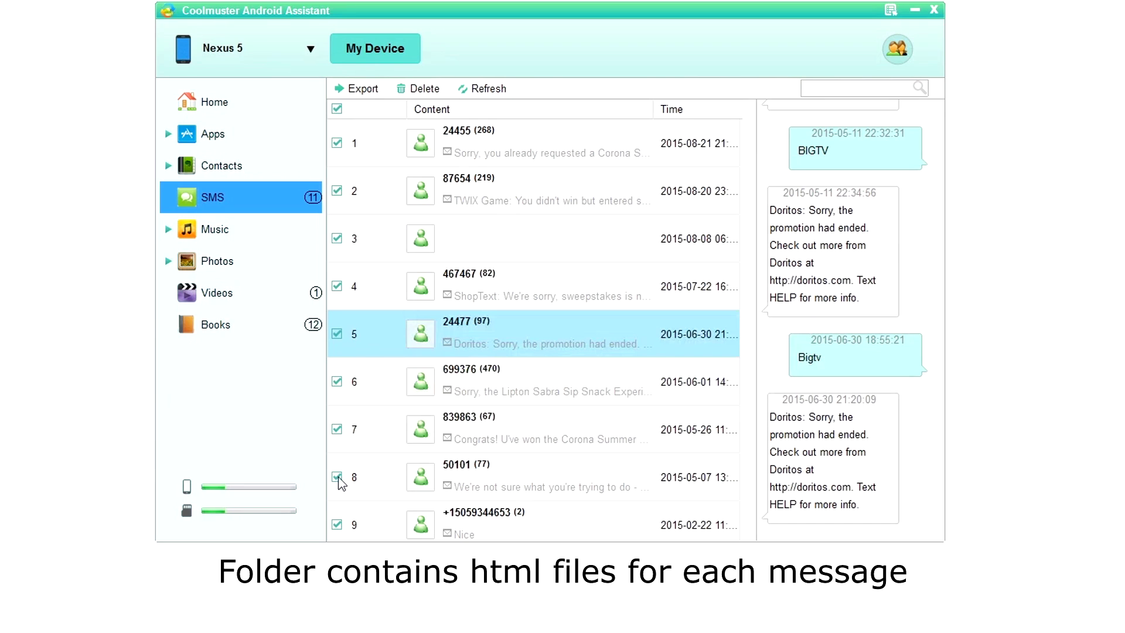
# - Uncheck all messages, check only the 50101 message, and request its deletion
pyautogui.click(580, 338)
pyautogui.click(624, 490)
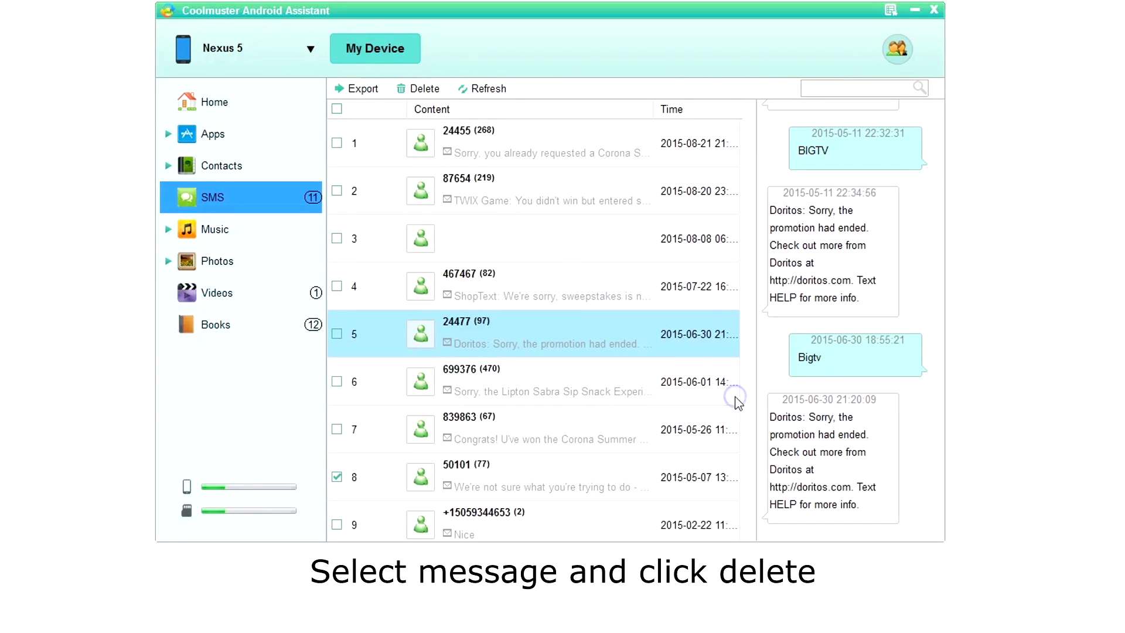
pyautogui.press('Delete')
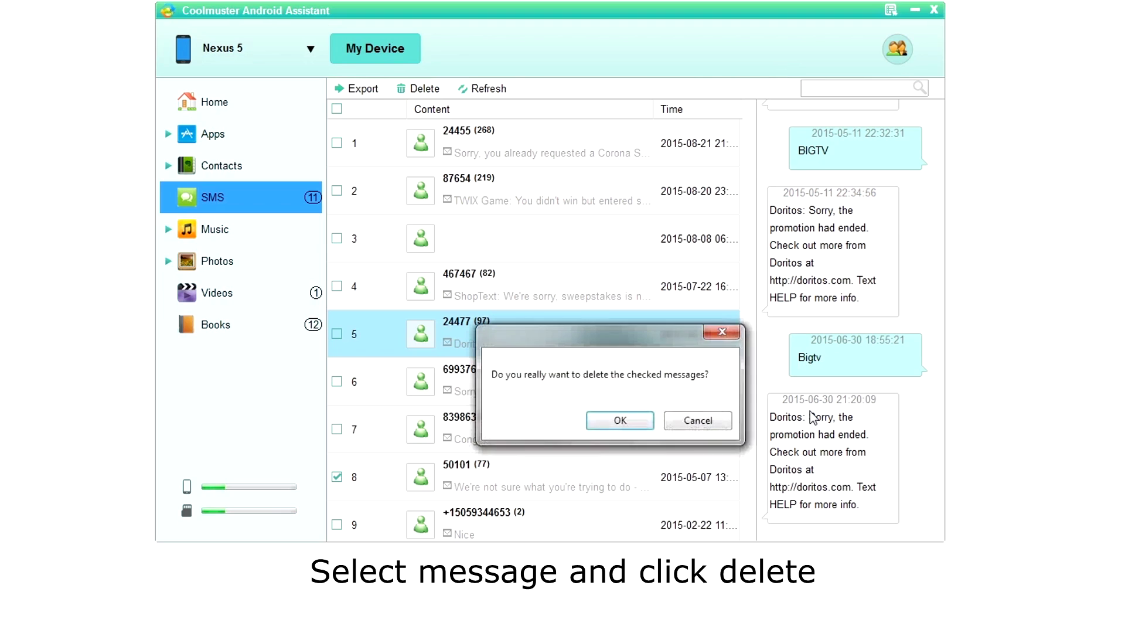